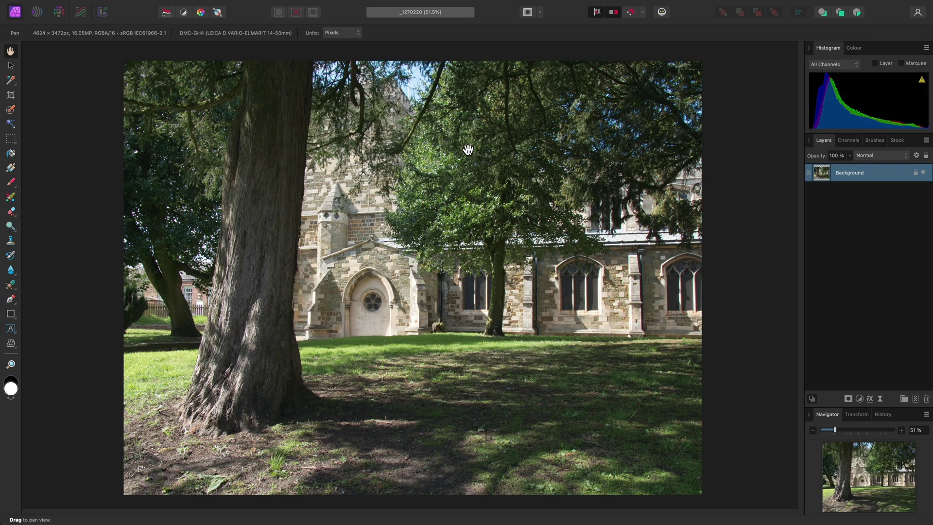
# Step: Add an Invert adjustment layer above the Background and set its blend mode to Colour
pyautogui.moveTo(285, 3)
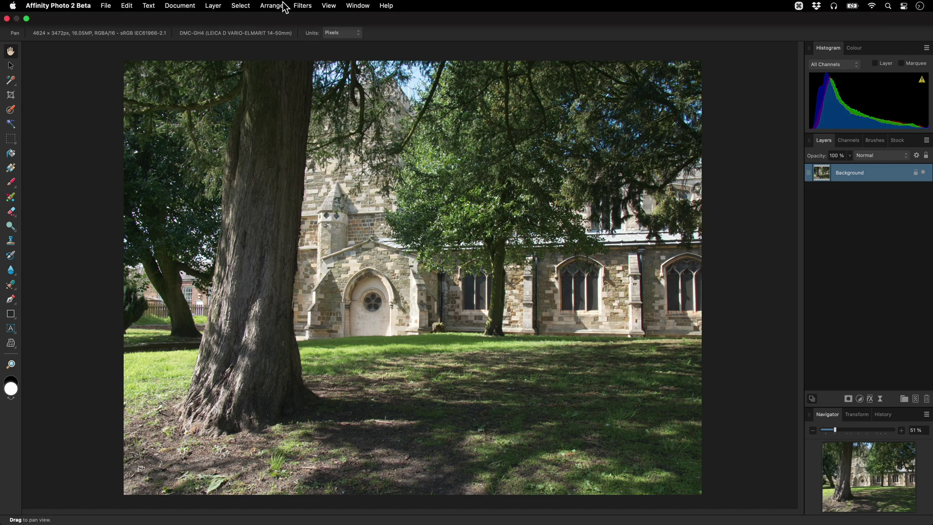
pyautogui.click(214, 6)
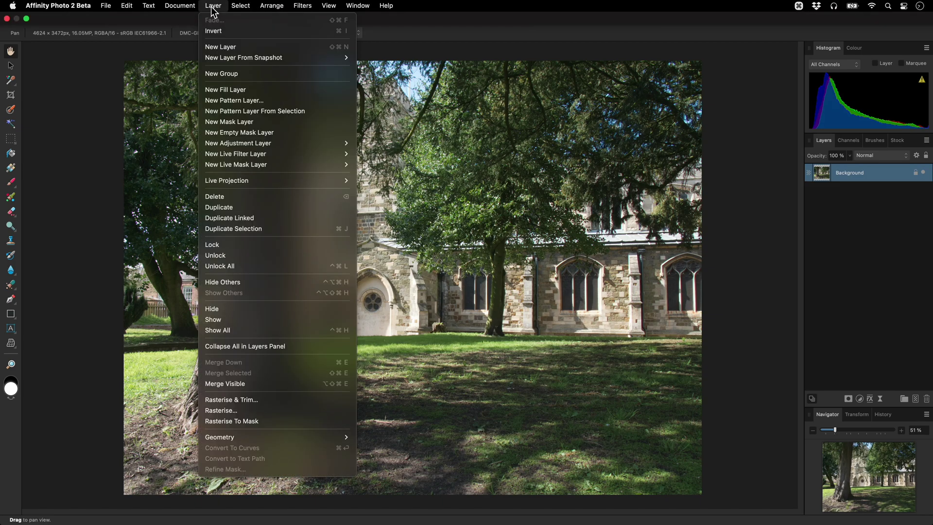
pyautogui.moveTo(302, 144)
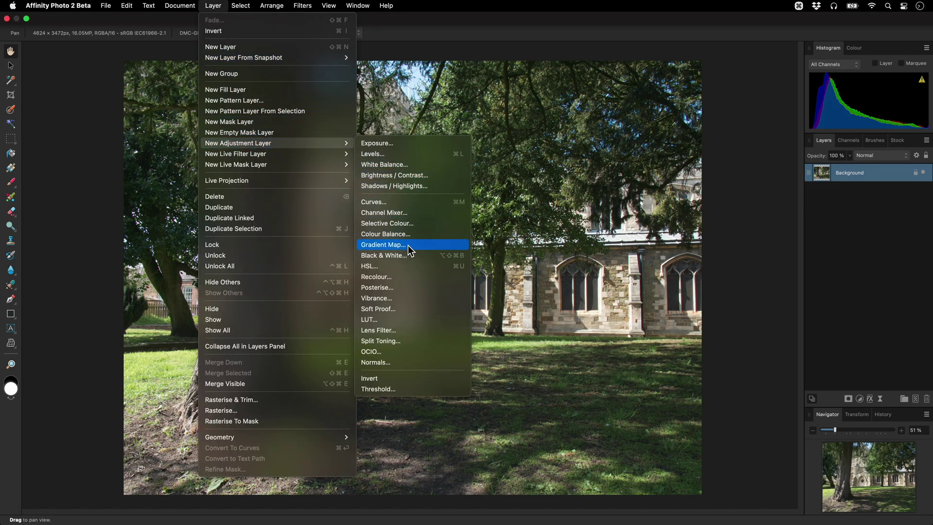
pyautogui.click(418, 377)
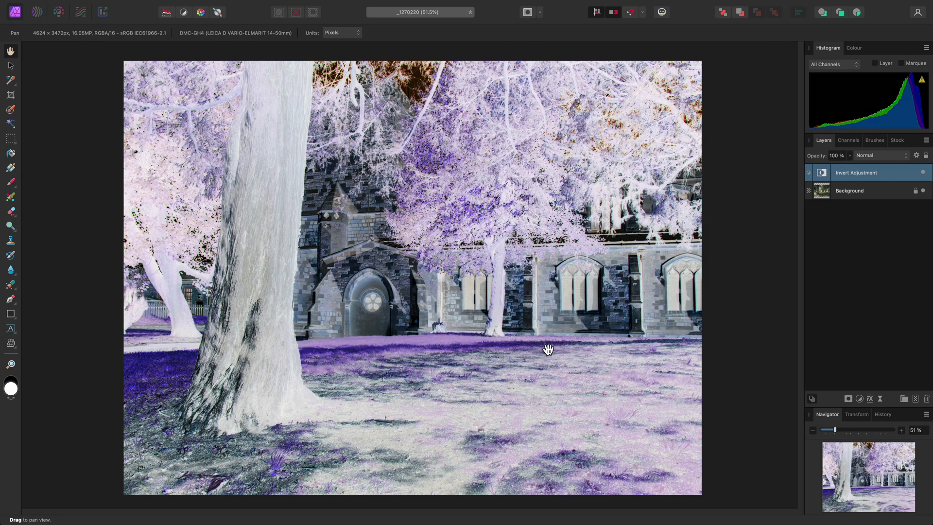
pyautogui.click(890, 159)
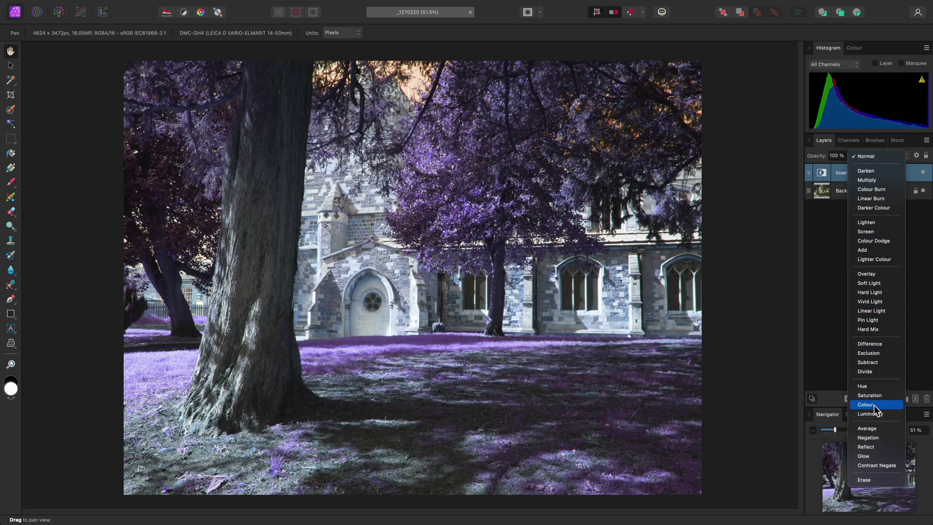
pyautogui.click(873, 405)
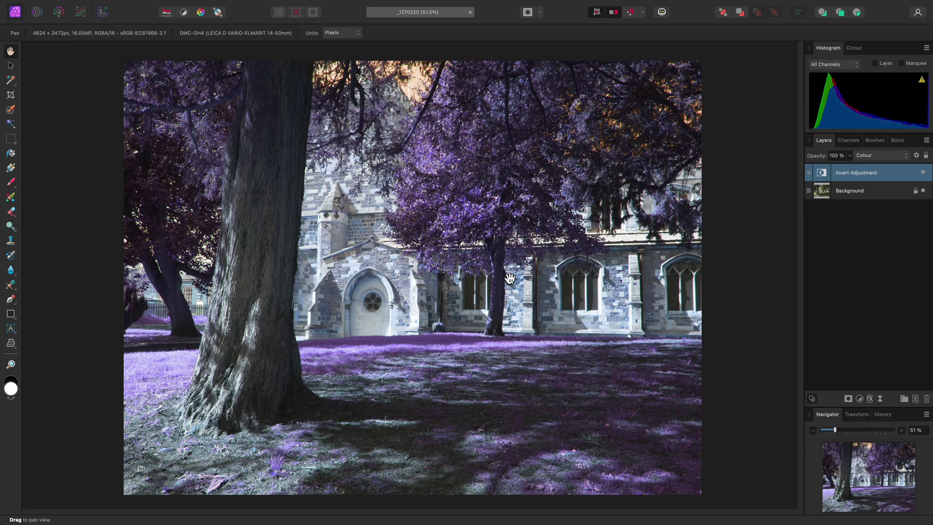
# Step: Add a Channel Mixer adjustment and set its Red output to Red 0 %, Blue 100 %
pyautogui.moveTo(283, 4)
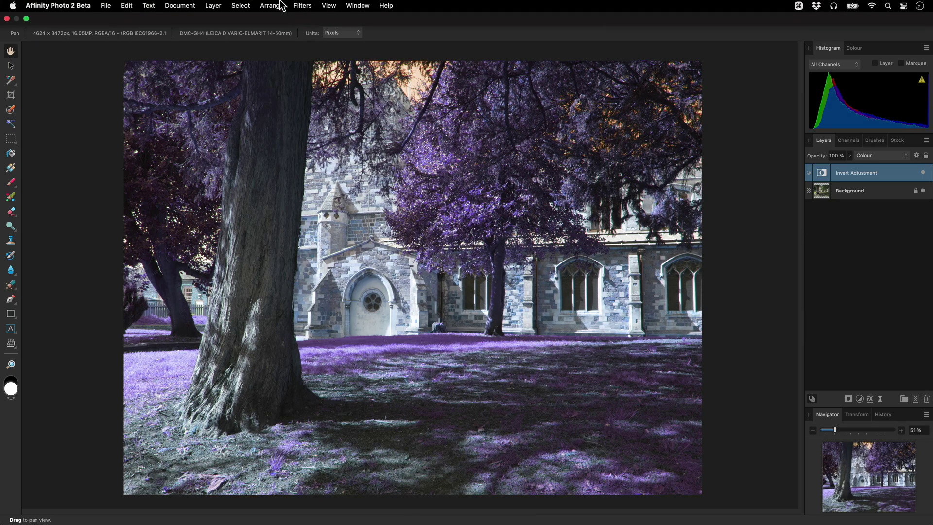
pyautogui.click(214, 5)
pyautogui.moveTo(316, 143)
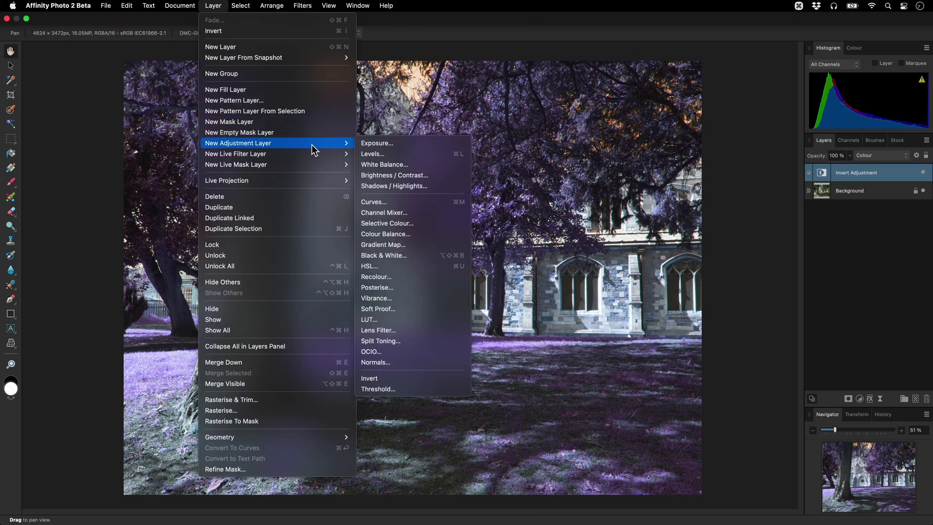
pyautogui.click(414, 215)
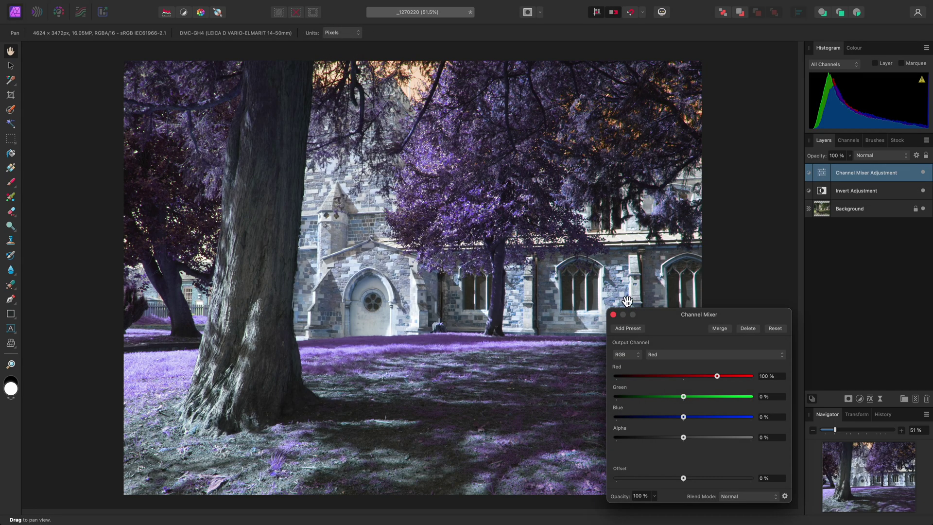
pyautogui.click(772, 376)
pyautogui.write('0')
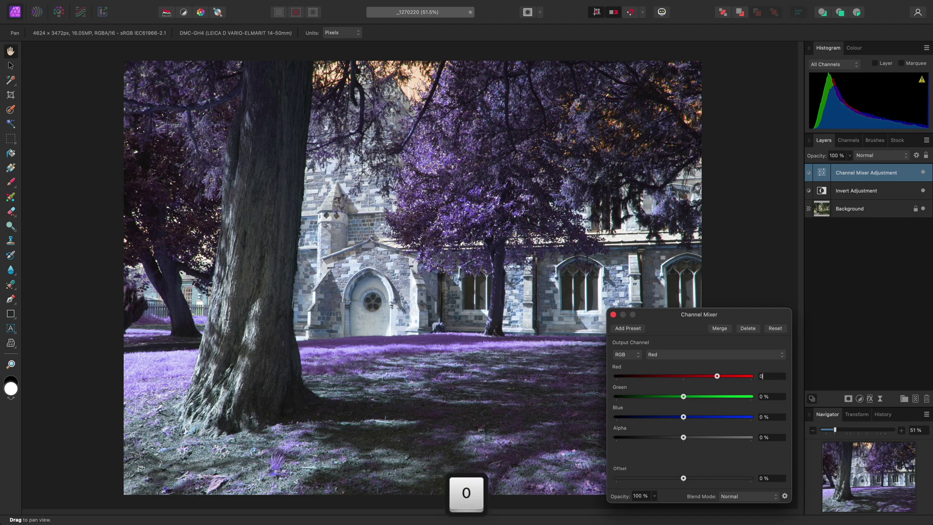
pyautogui.press('Return')
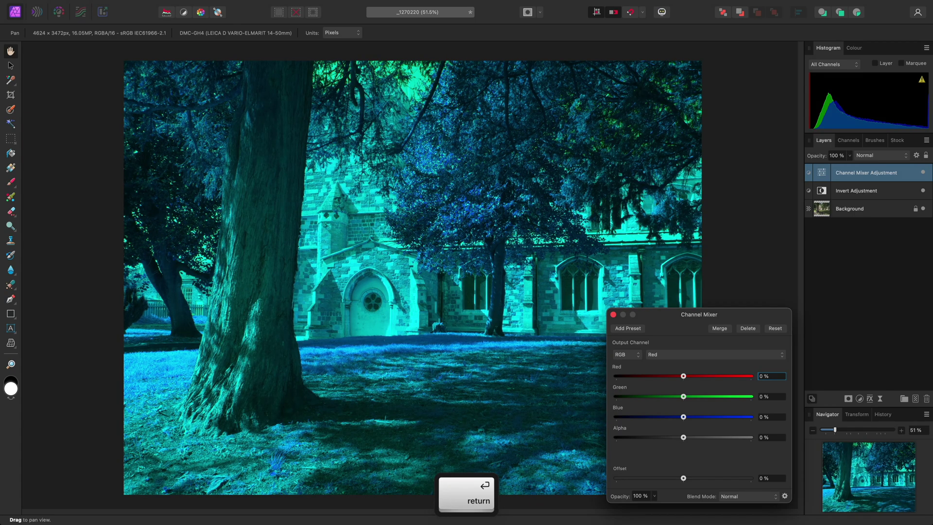
pyautogui.click(770, 417)
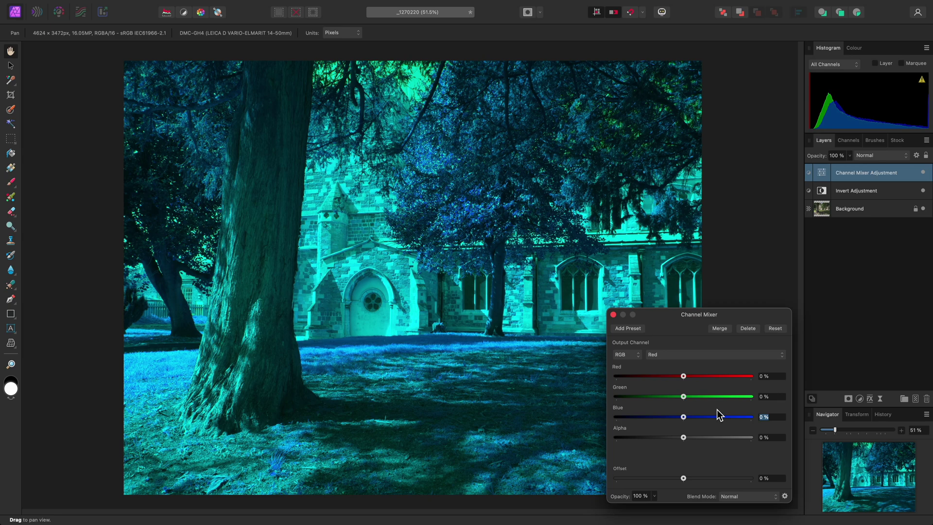
pyautogui.write('100')
pyautogui.press('Return')
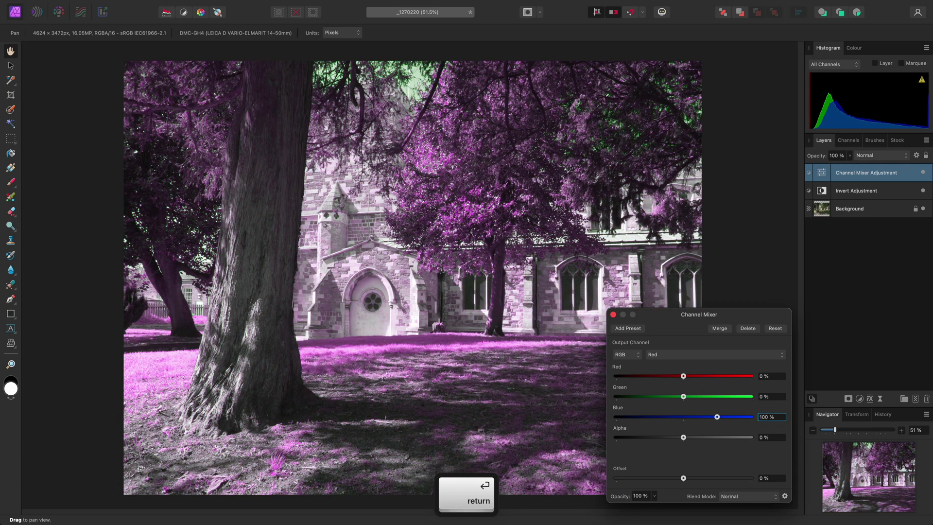
# Step: Set the Channel Mixer's Blue output to Red 100 %, Blue 0 % and close it
pyautogui.click(679, 358)
pyautogui.click(673, 375)
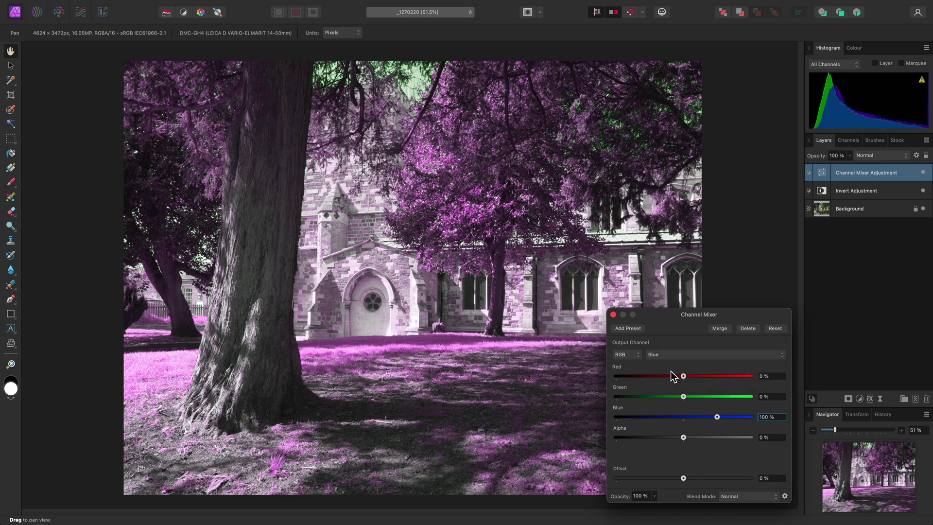
pyautogui.click(775, 376)
pyautogui.write('100')
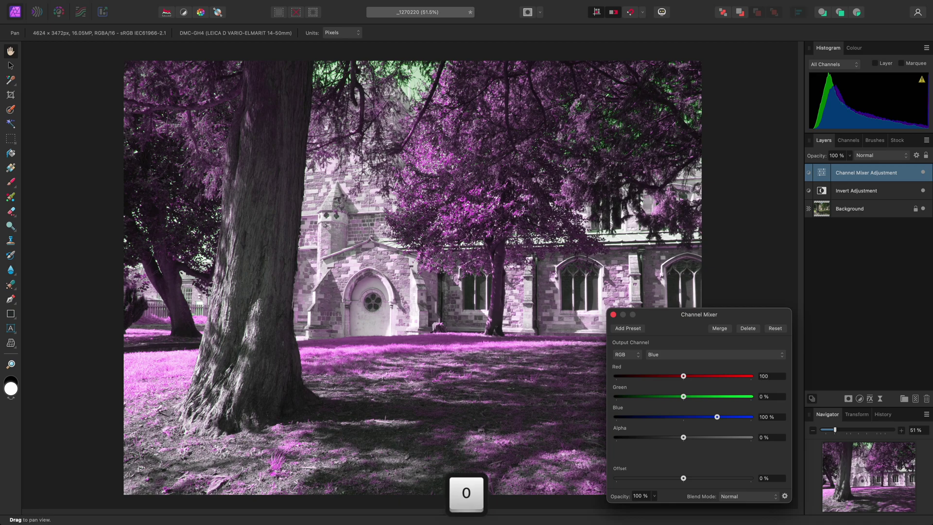
pyautogui.press('Return')
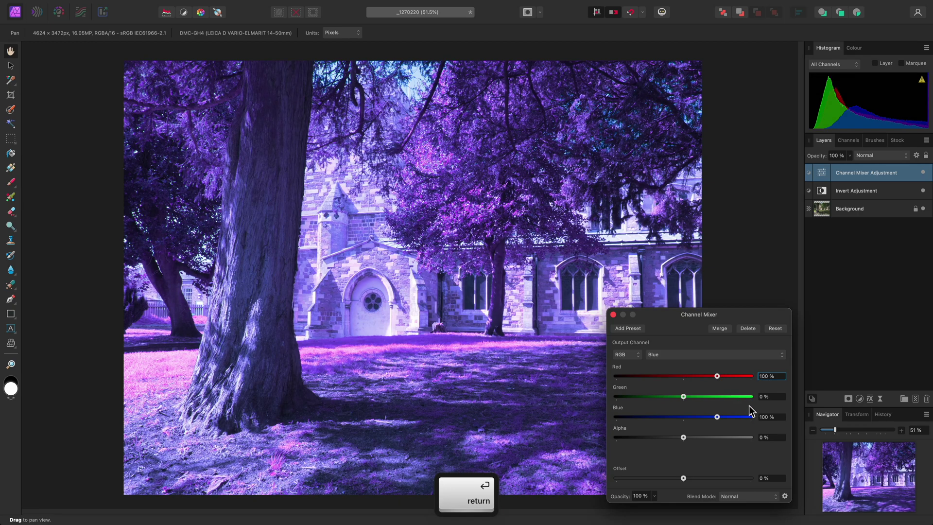
pyautogui.click(770, 417)
pyautogui.write('0')
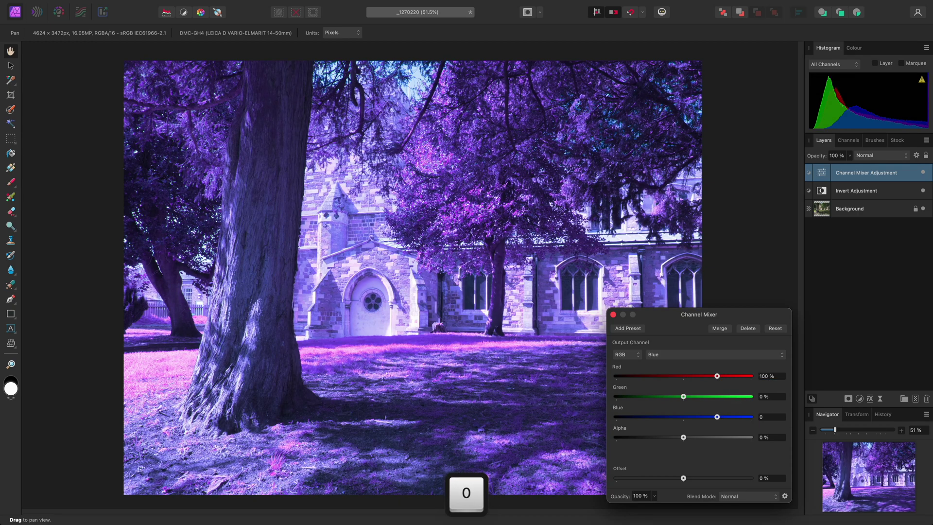
pyautogui.press('Return')
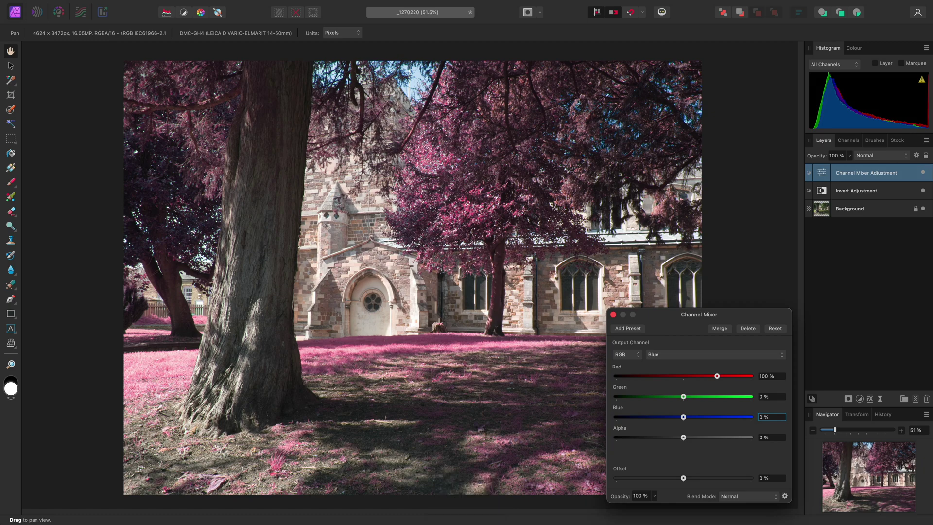
pyautogui.click(613, 315)
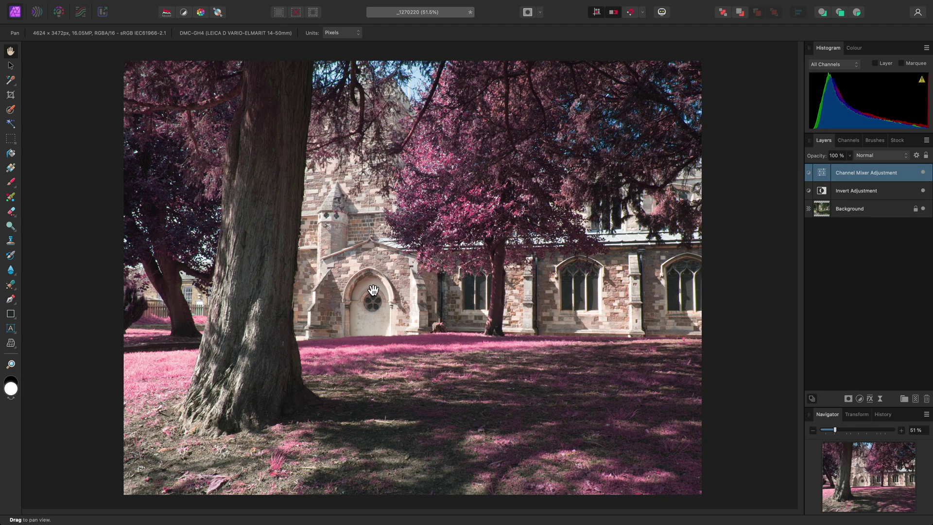
# Step: Add a Live Diffuse Glow blur filter layer and expand the Channel Mixer layer to reveal it
pyautogui.keyDown('alt'); pyautogui.scroll(5, 393, 311); pyautogui.keyUp('alt')
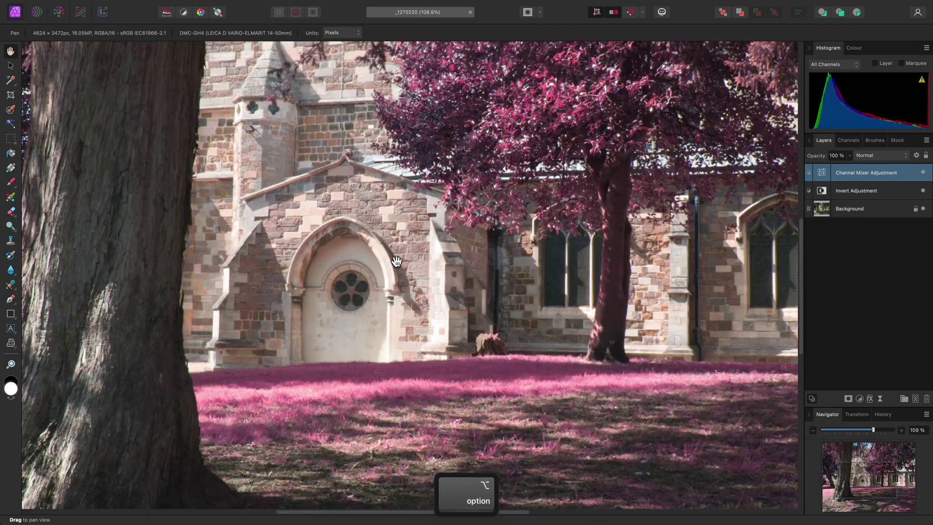
pyautogui.scroll(3, 396, 292)
pyautogui.hscroll(2, 396, 291)
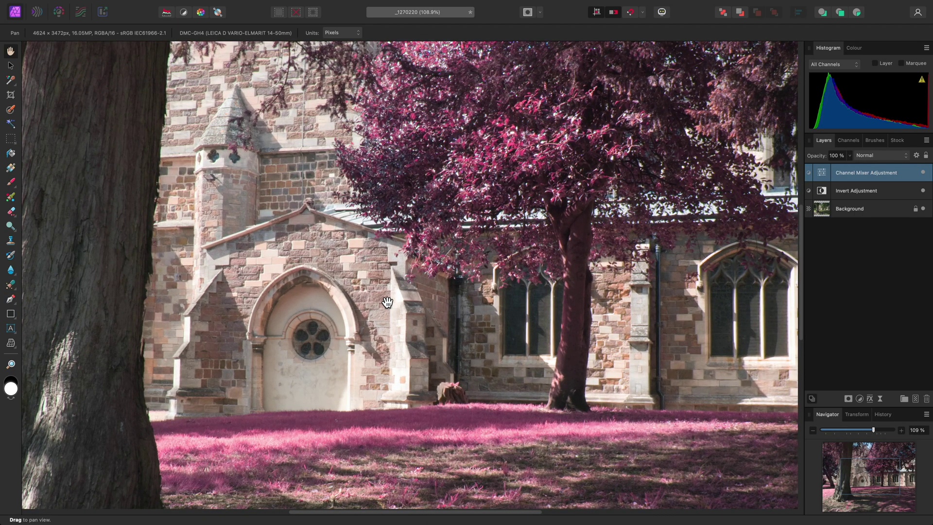
pyautogui.moveTo(300, 4)
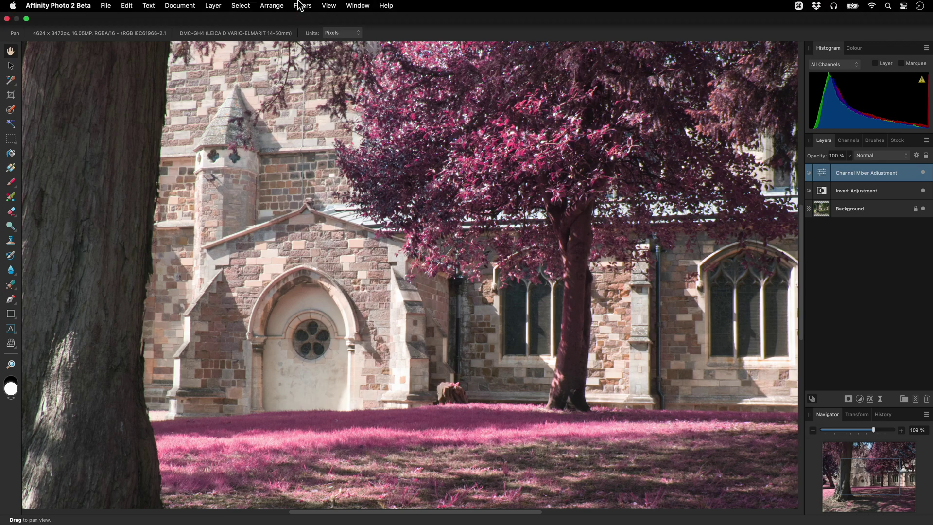
pyautogui.click(218, 6)
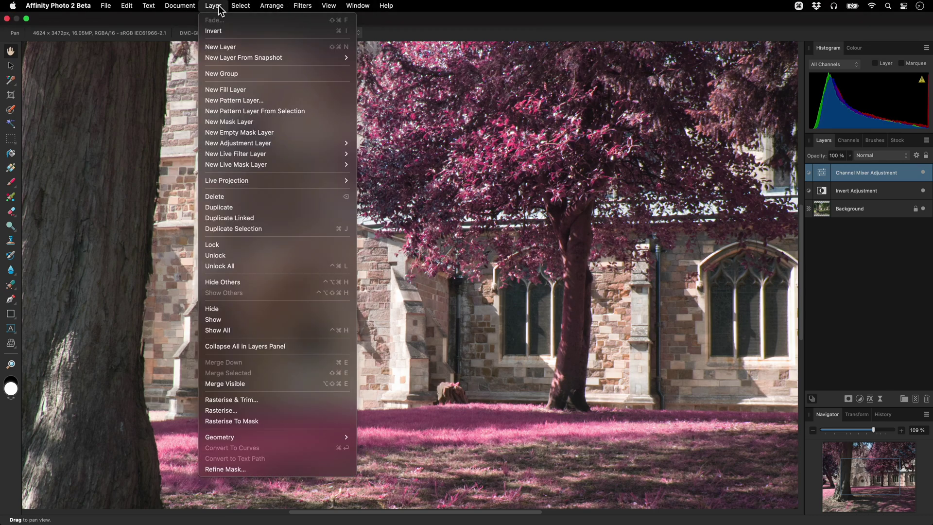
pyautogui.moveTo(322, 154)
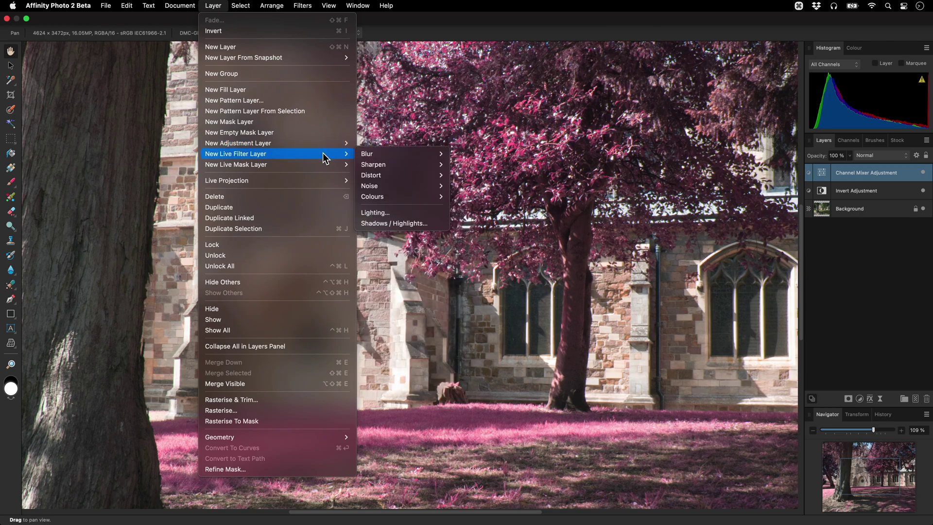
pyautogui.moveTo(372, 155)
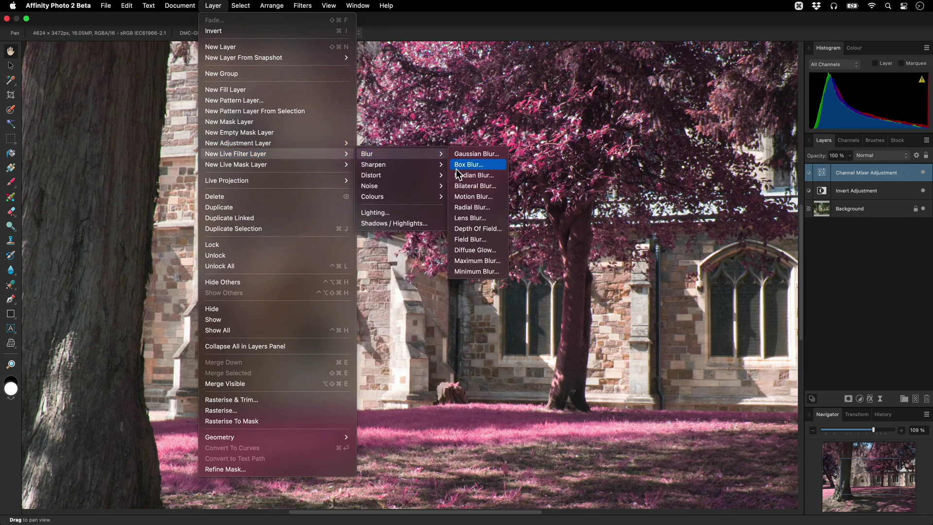
pyautogui.click(486, 254)
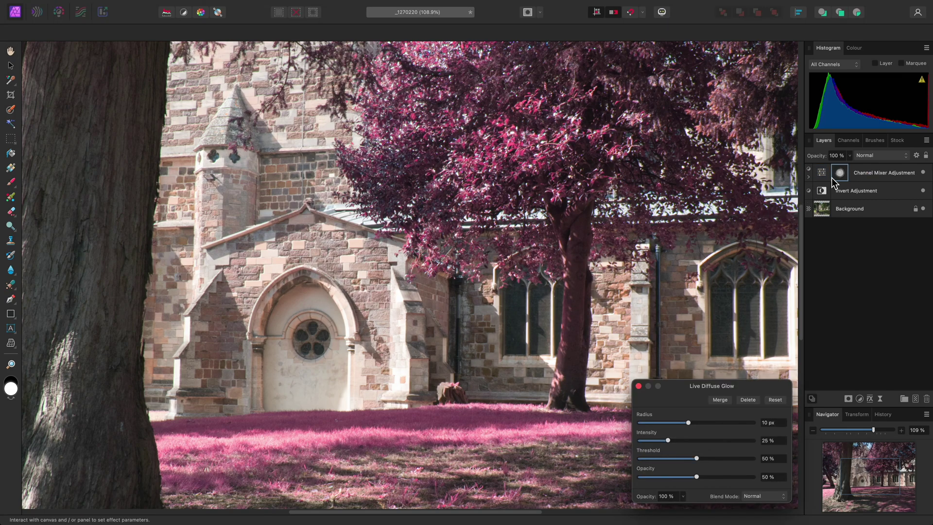
pyautogui.click(809, 177)
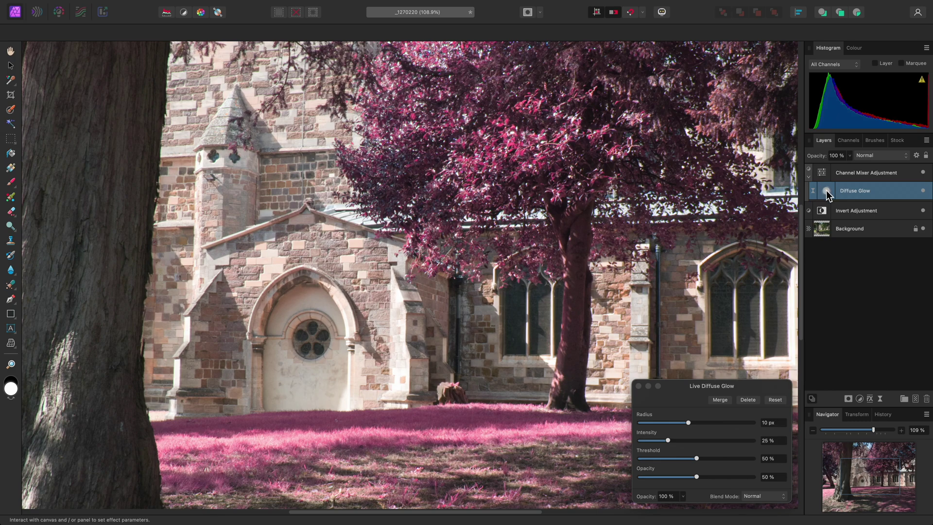
# Step: Move Diffuse Glow to the top of the stack and set Radius 74.2 px, Intensity 9 %
pyautogui.moveTo(827, 193); pyautogui.dragTo(823, 170)
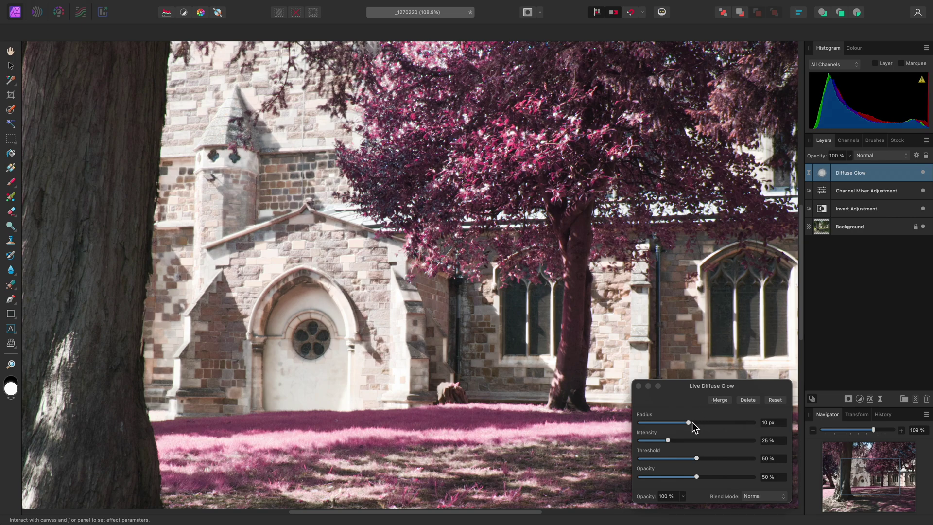
pyautogui.moveTo(689, 423); pyautogui.dragTo(750, 422)
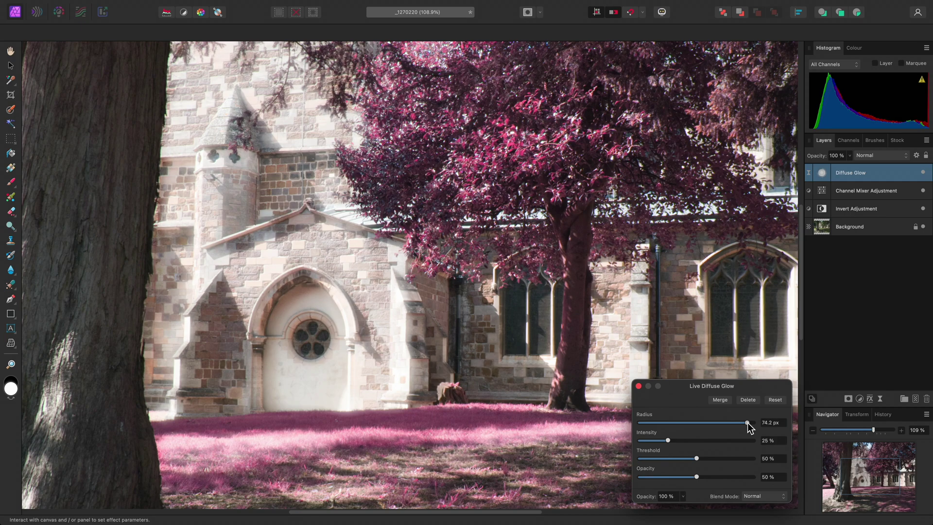
pyautogui.moveTo(668, 441); pyautogui.dragTo(649, 440)
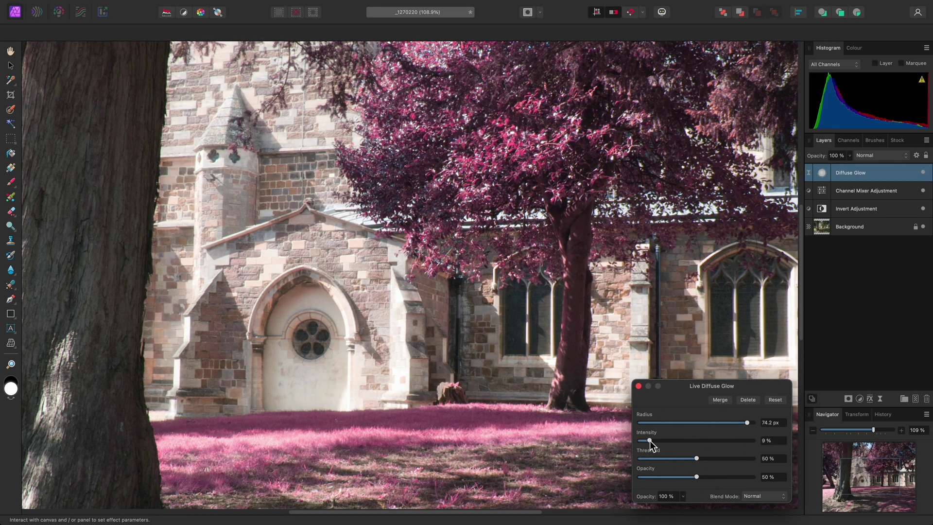
pyautogui.click(639, 385)
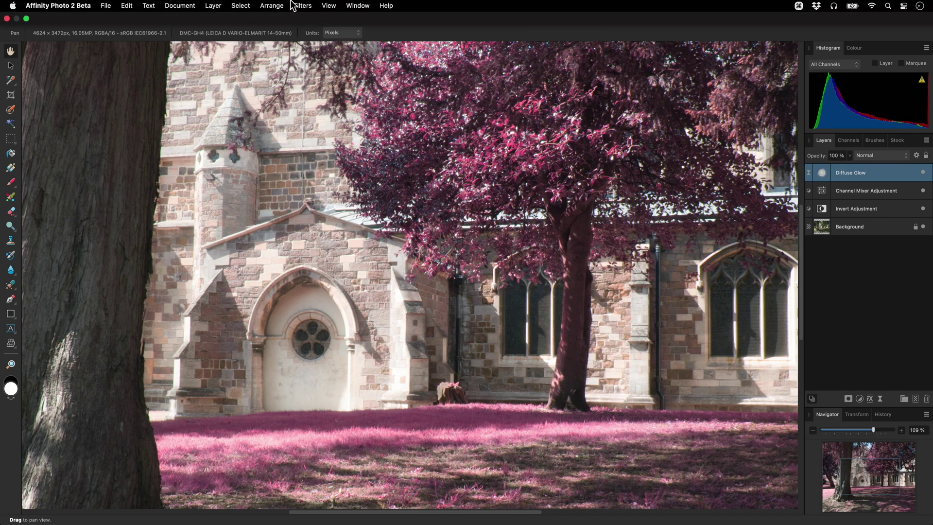
# Step: Add a Selective Colour adjustment with Reds set to Cyan -97 % and Yellow 80 %
pyautogui.click(214, 5)
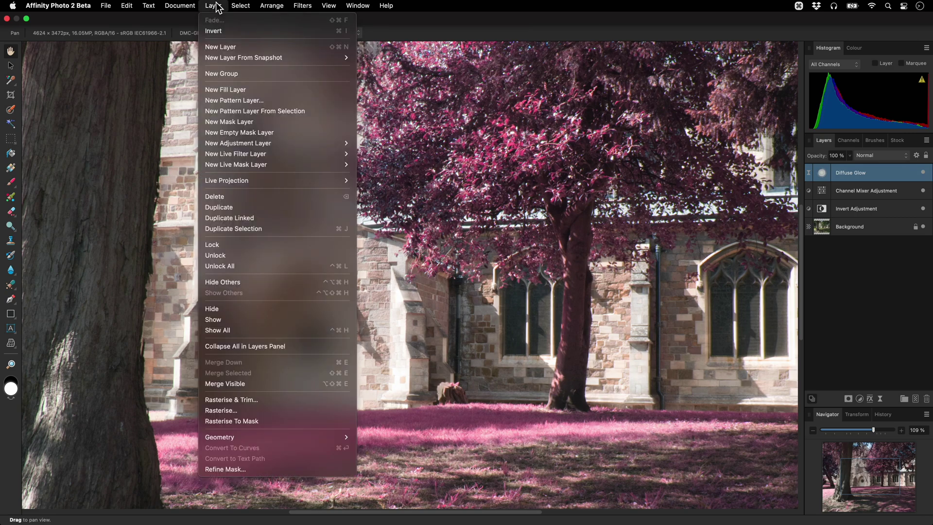
pyautogui.moveTo(294, 140)
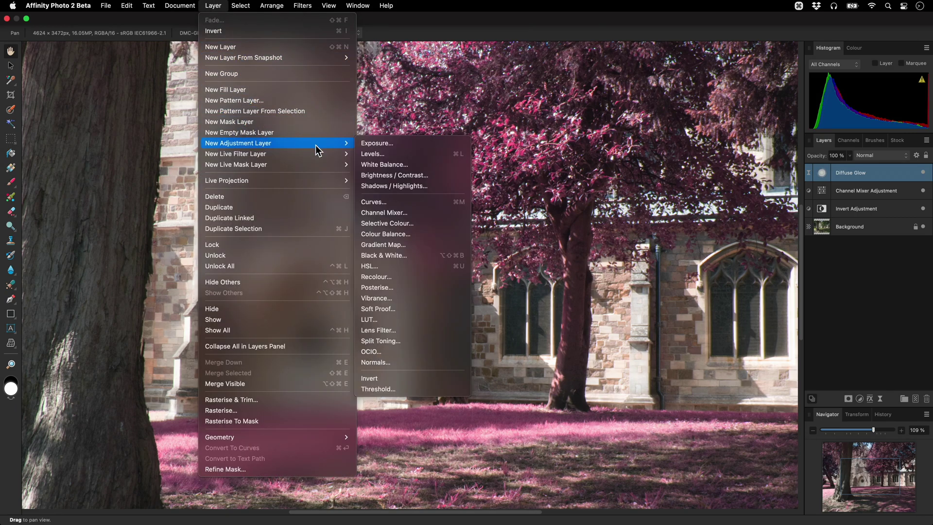
pyautogui.click(426, 223)
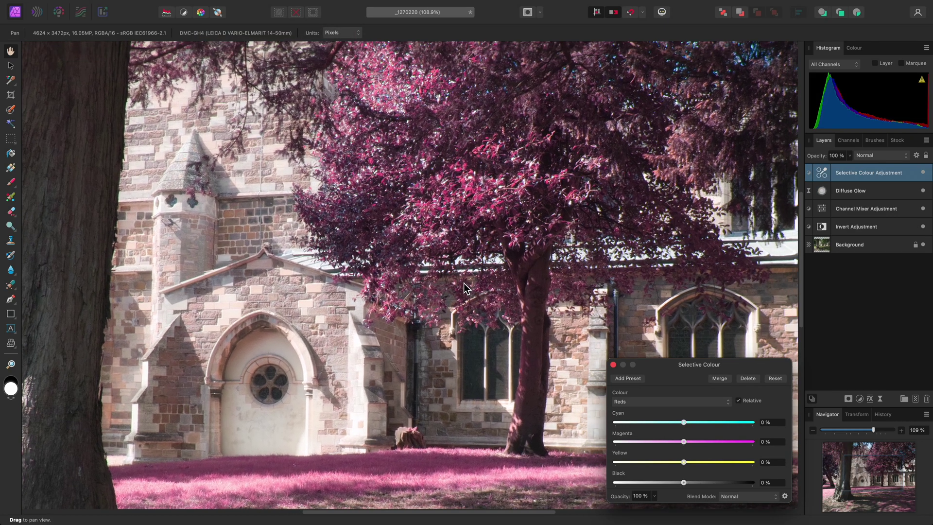
pyautogui.moveTo(463, 283); pyautogui.dragTo(386, 366)
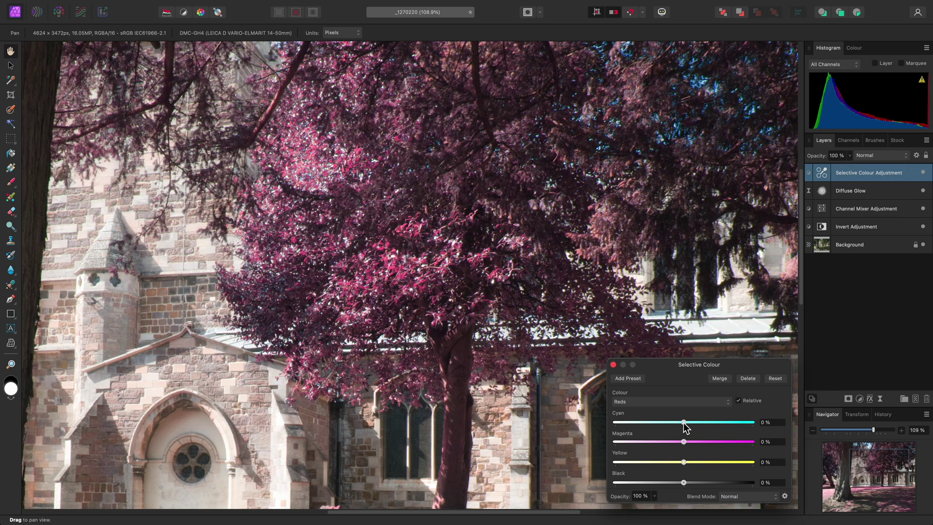
pyautogui.moveTo(684, 423); pyautogui.dragTo(617, 423)
pyautogui.moveTo(683, 462); pyautogui.dragTo(738, 463)
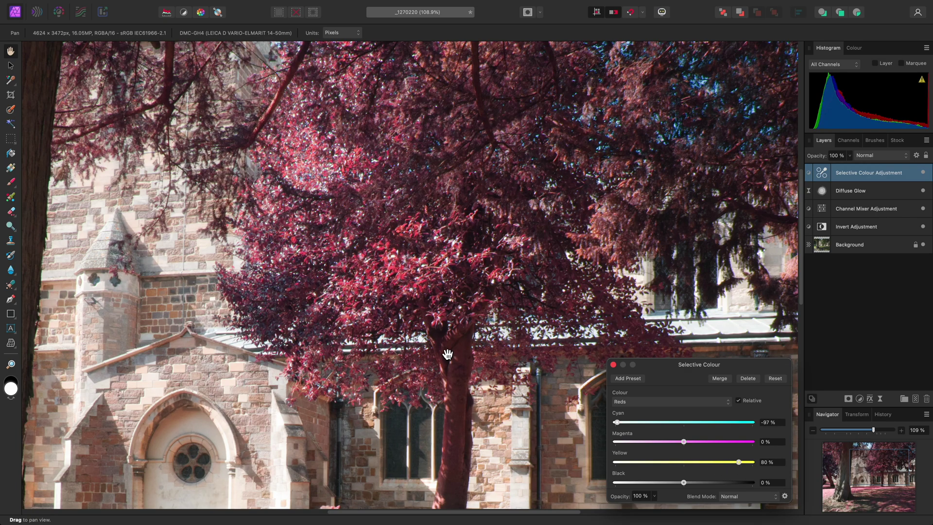
# Step: Lower the Blacks' Yellow to -9 % and close the Selective Colour settings
pyautogui.press('super+0')
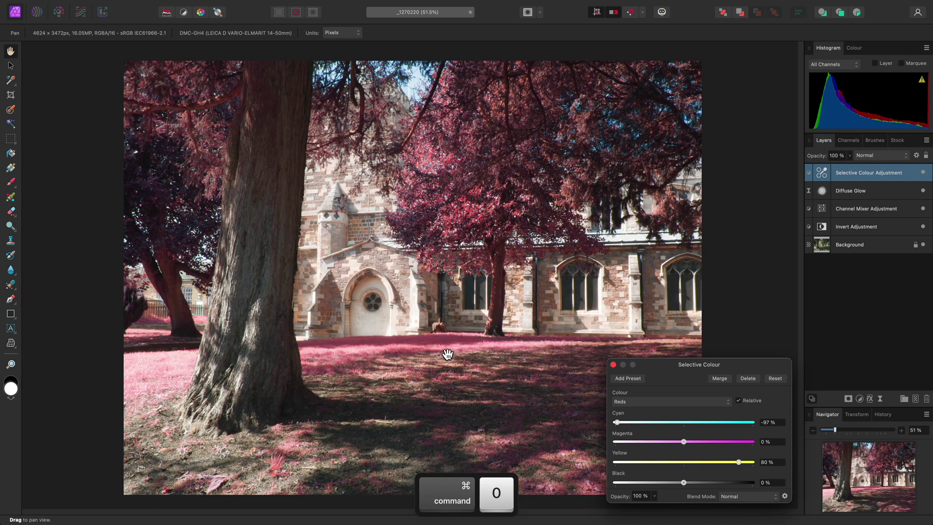
pyautogui.click(637, 401)
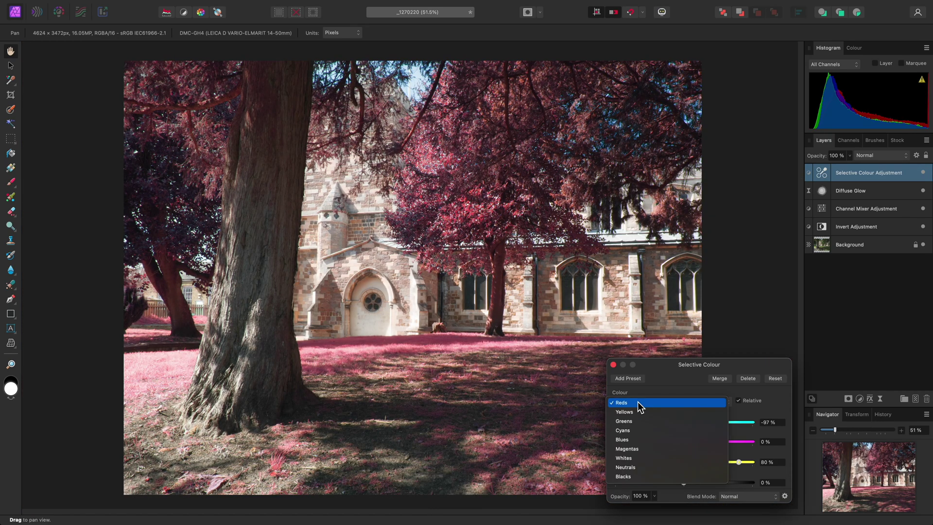
pyautogui.click(640, 477)
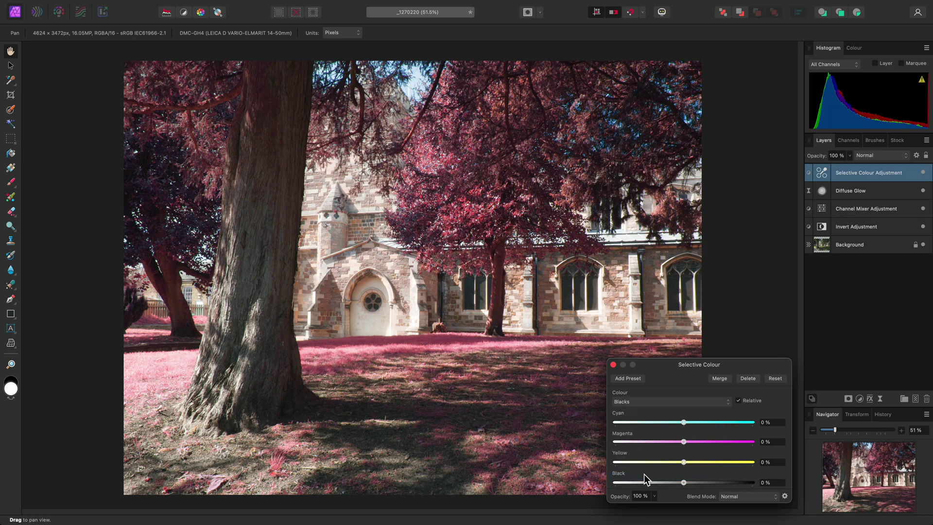
pyautogui.moveTo(680, 465)
pyautogui.mouseDown()
pyautogui.moveTo(663, 465)
pyautogui.moveTo(678, 465)
pyautogui.mouseUp()
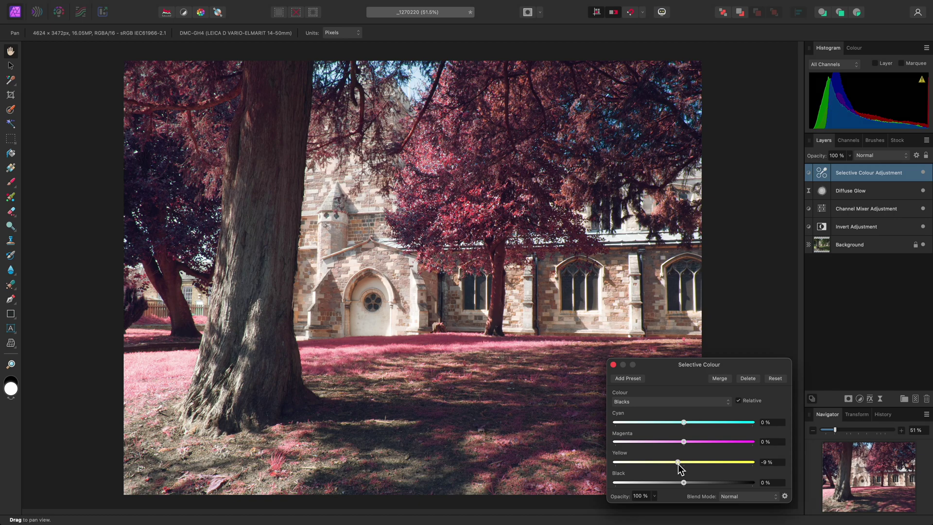
pyautogui.click(613, 364)
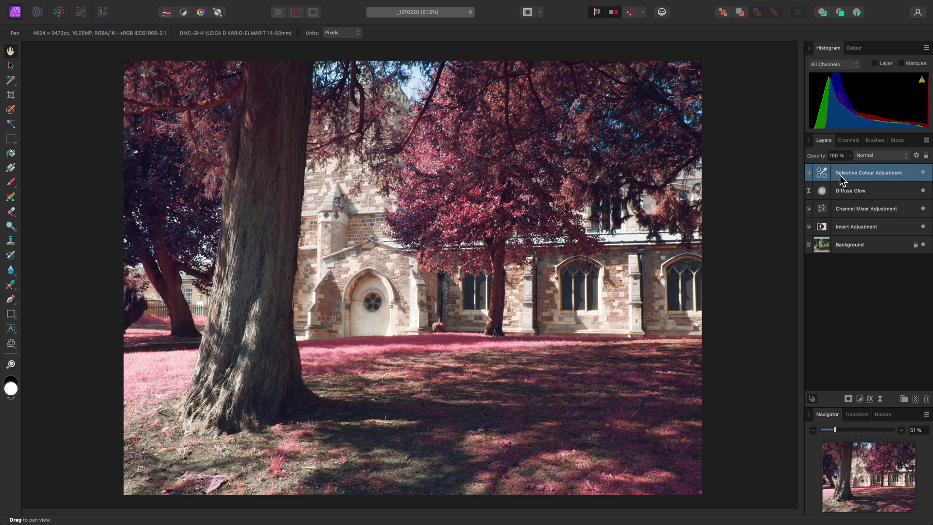
# Step: Set the Channel Mixer's Green output to Red 50 %, Green 0 %, Blue 50 %
pyautogui.doubleClick(823, 209)
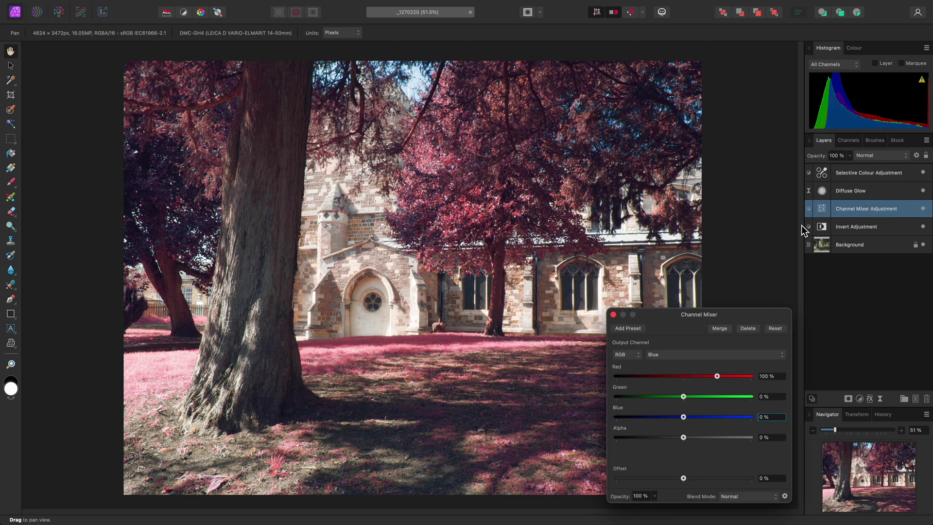
pyautogui.click(700, 354)
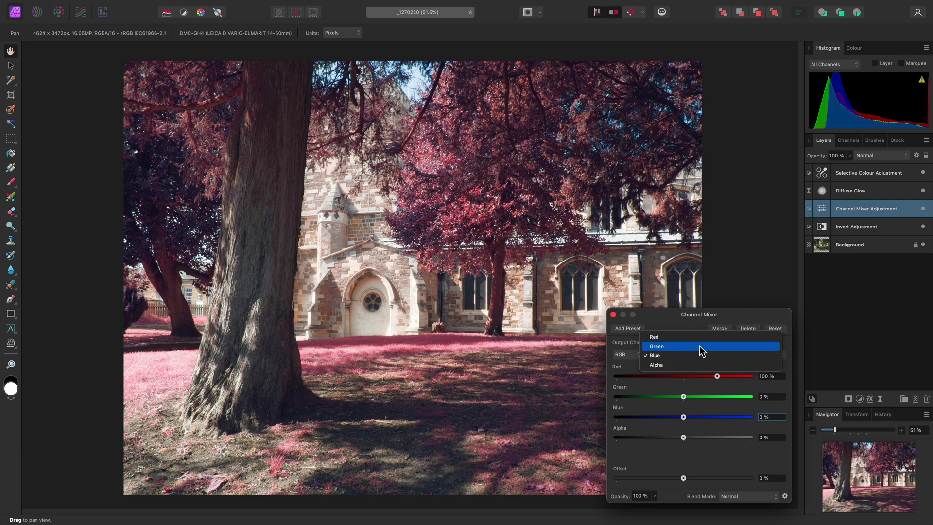
pyautogui.click(699, 346)
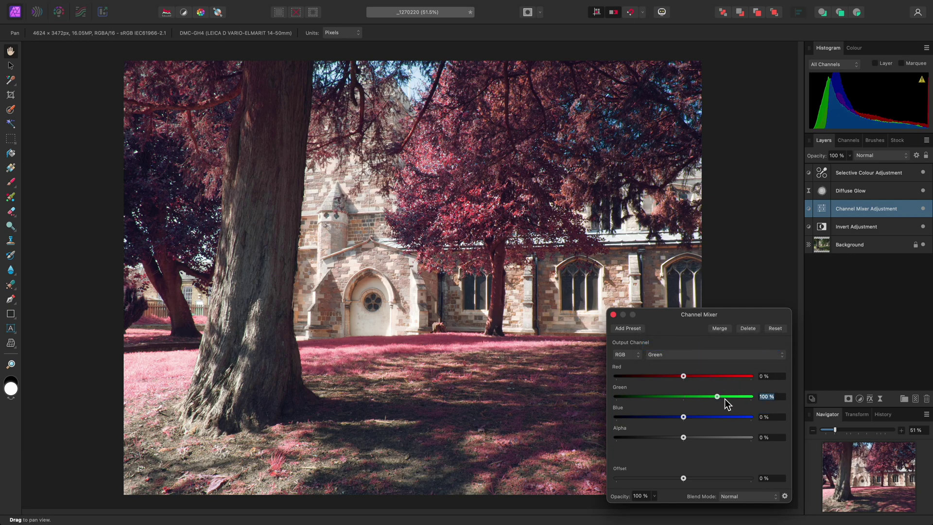
pyautogui.write('0')
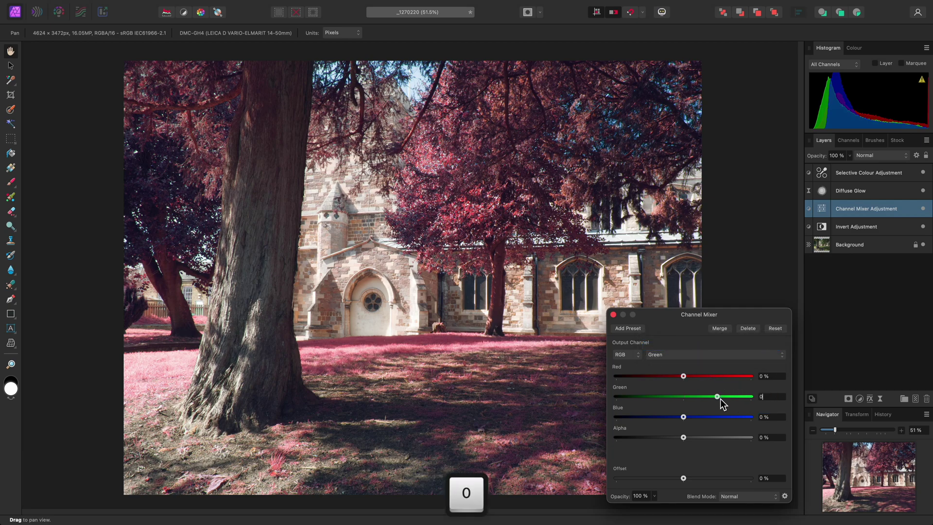
pyautogui.press('Return')
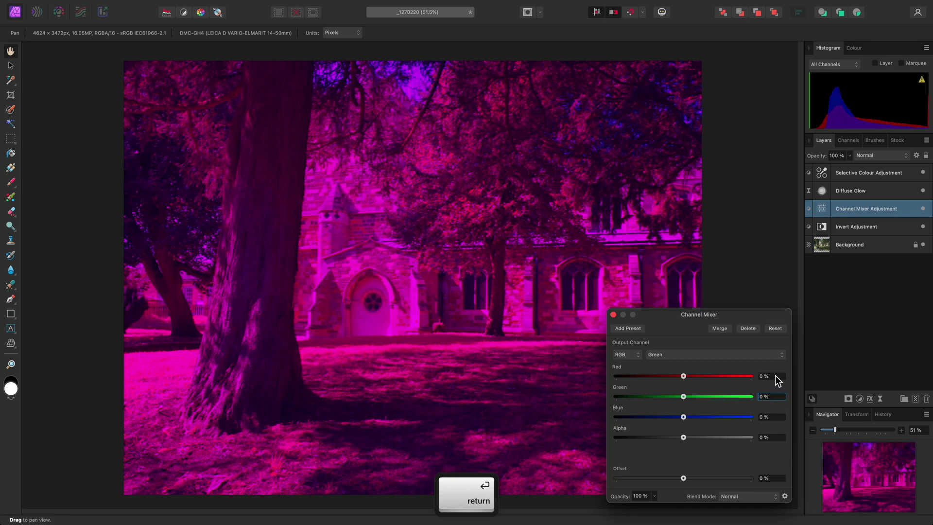
pyautogui.click(775, 376)
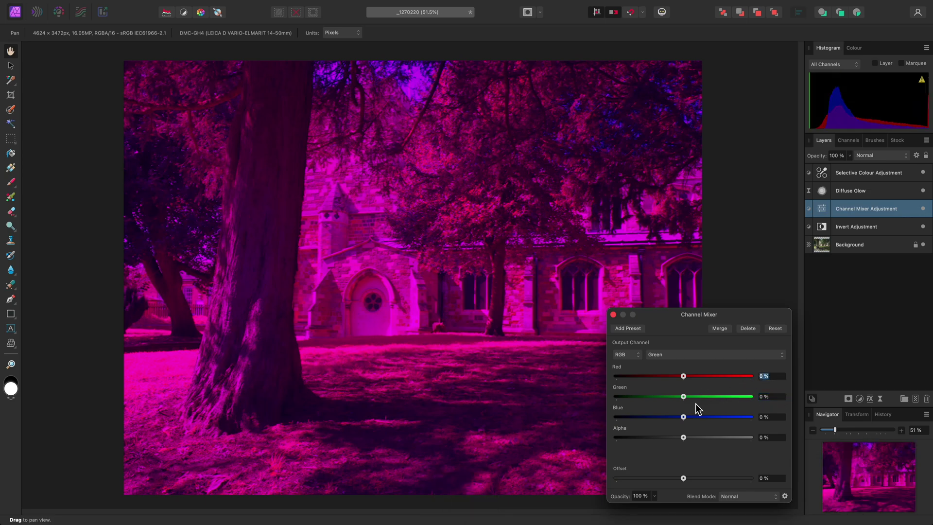
pyautogui.write('50')
pyautogui.press('Return')
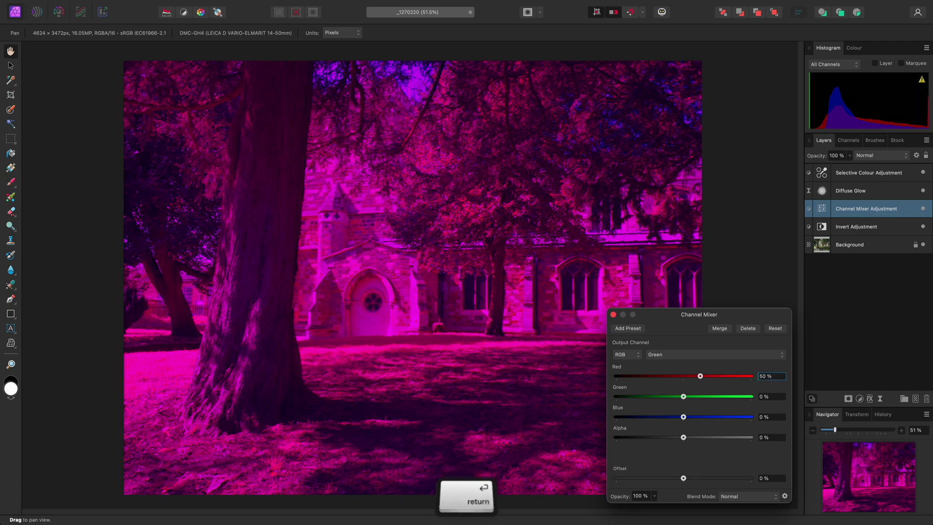
pyautogui.click(772, 418)
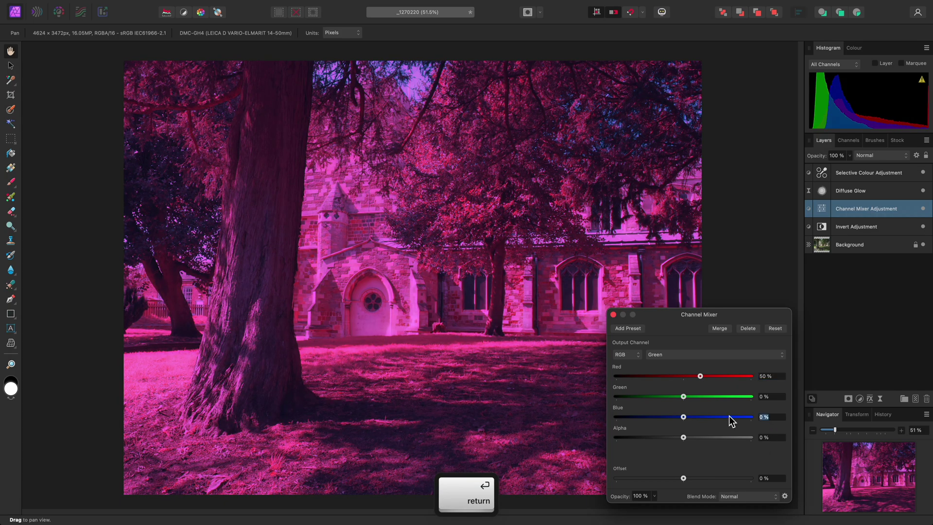
pyautogui.write('50')
pyautogui.press('Return')
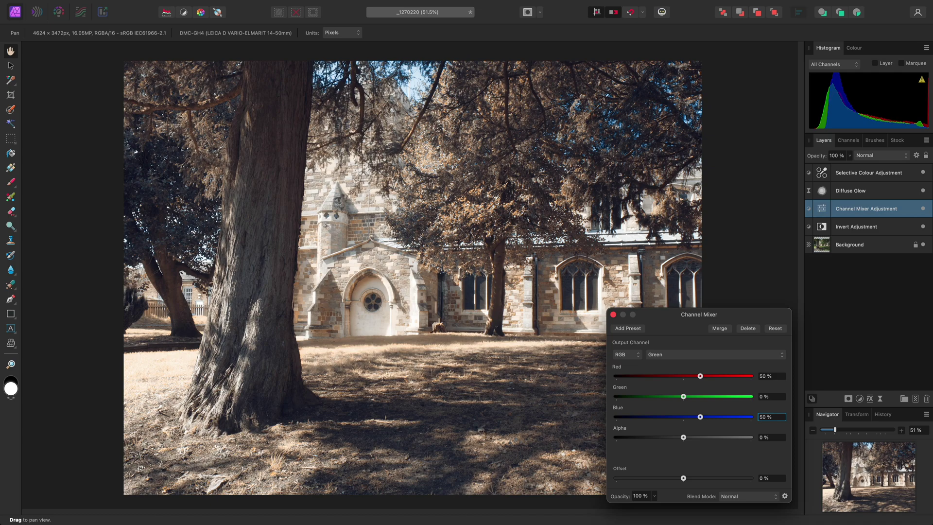
# Step: Set the Selective Colour Yellows range to Cyan -100 % and Yellow 97 %, then close it
pyautogui.click(819, 174)
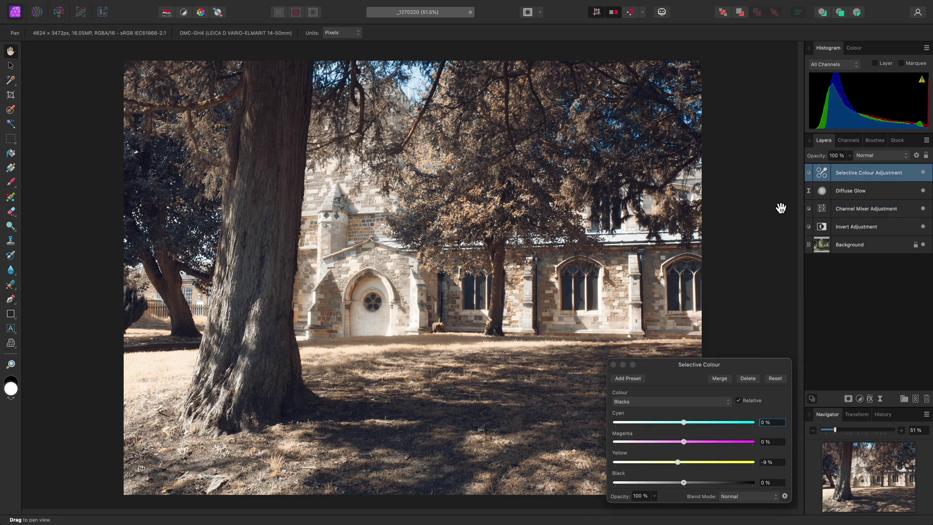
pyautogui.click(637, 403)
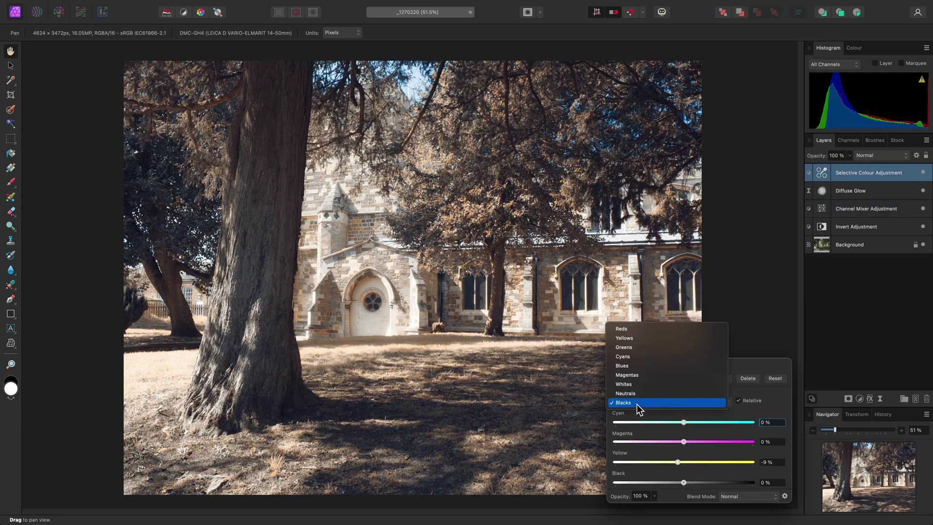
pyautogui.click(639, 338)
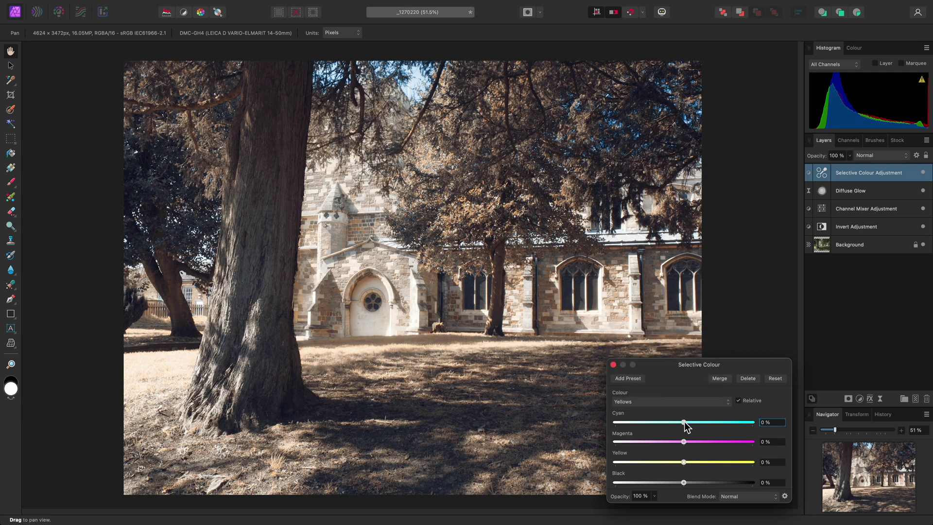
pyautogui.moveTo(684, 421); pyautogui.dragTo(616, 422)
pyautogui.moveTo(683, 462); pyautogui.dragTo(750, 462)
pyautogui.click(613, 364)
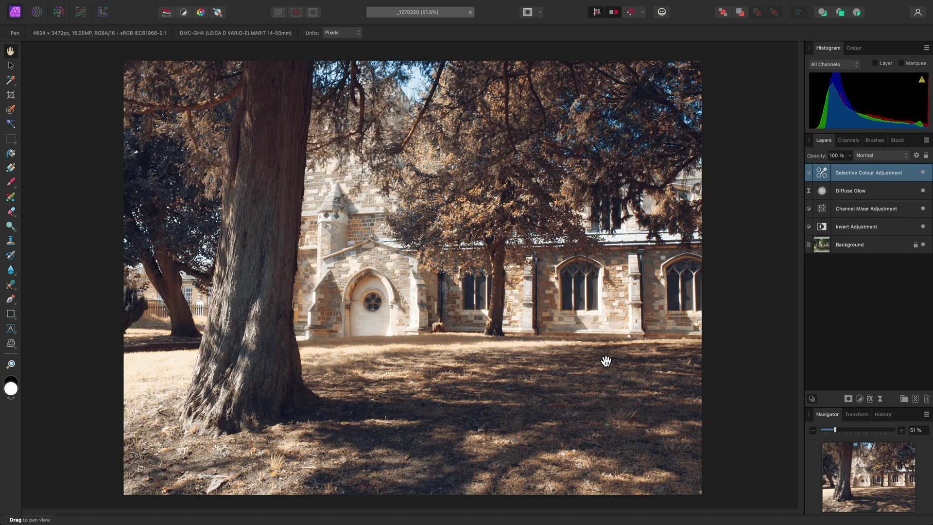
# Step: Add a new Channel Mixer adjustment on top with Gray output for a monochrome photo
pyautogui.click(213, 6)
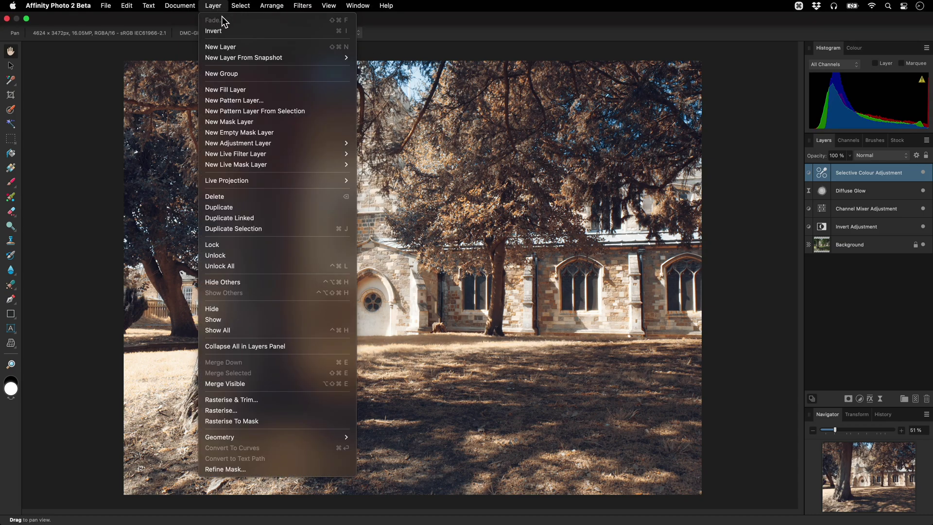
pyautogui.moveTo(318, 145)
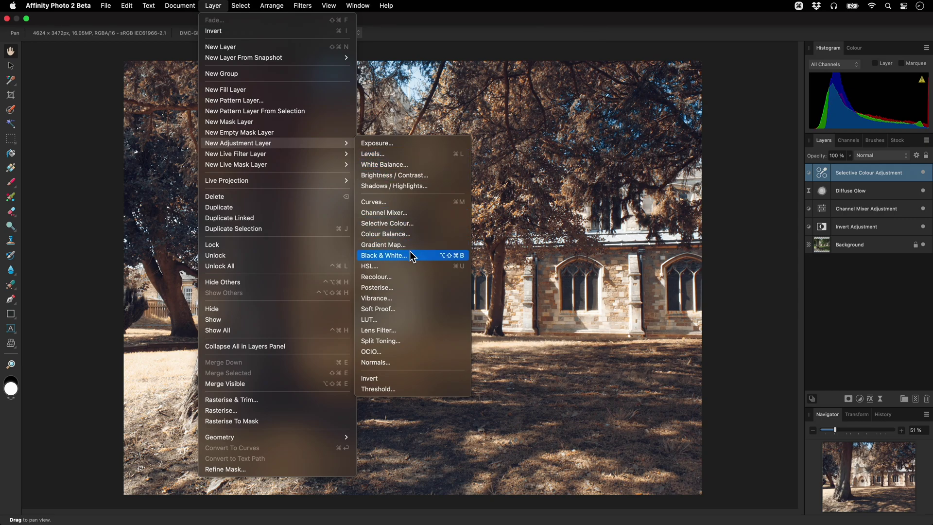
pyautogui.click(415, 219)
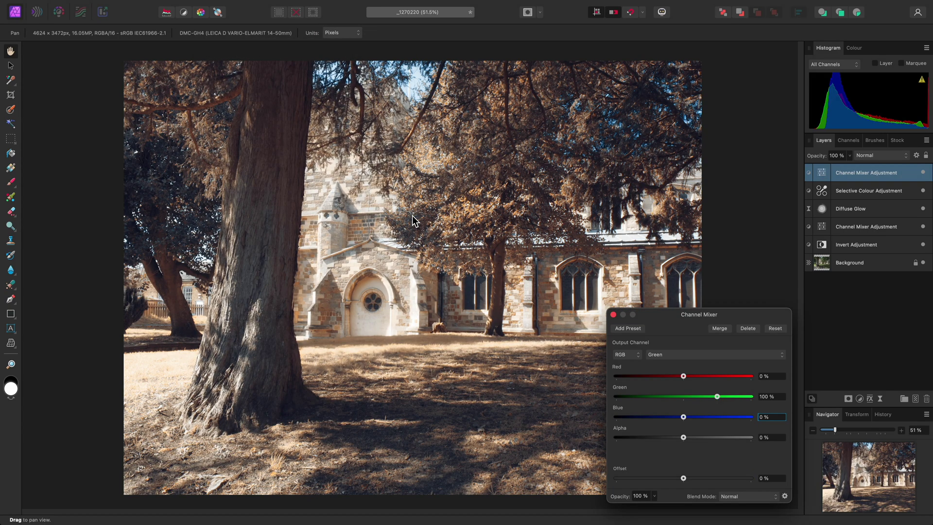
pyautogui.click(626, 355)
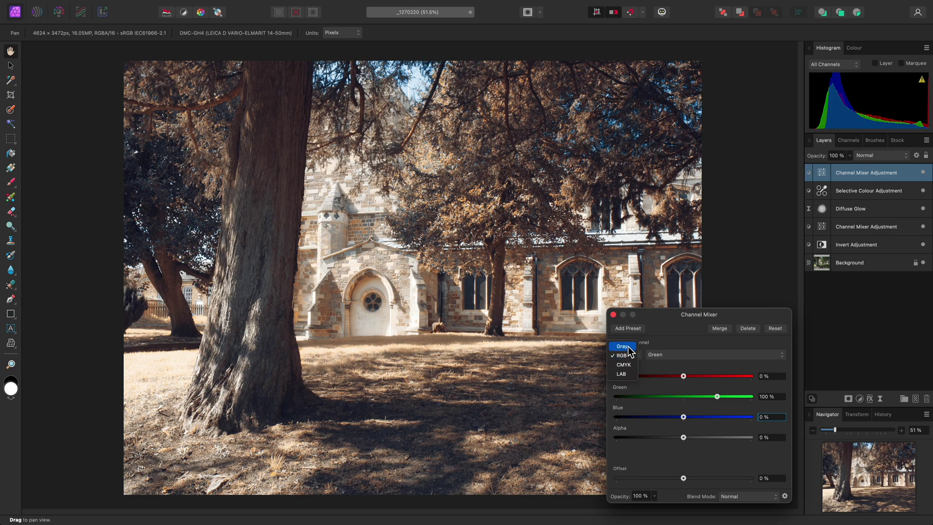
pyautogui.click(623, 346)
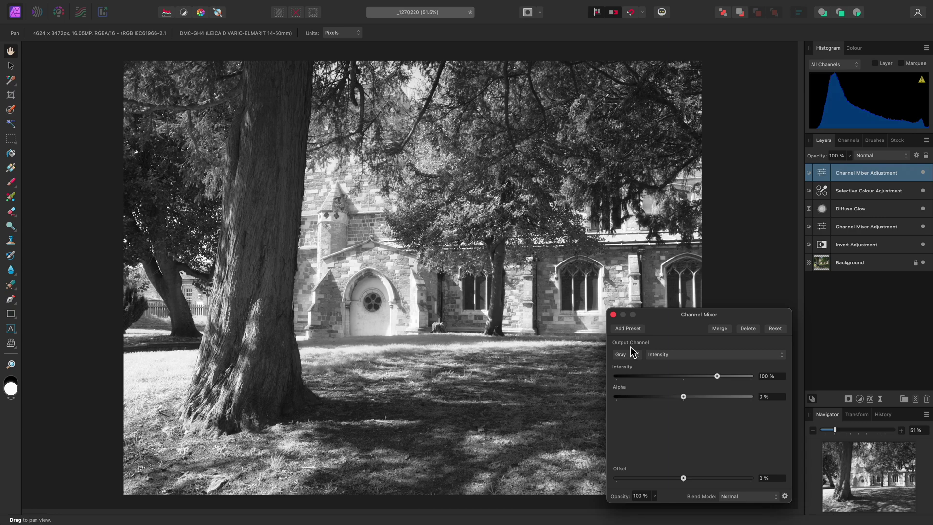
# Step: Set the lower Channel Mixer's Green output to Red 0 %, Green 100 %, Blue 0 %
pyautogui.click(612, 315)
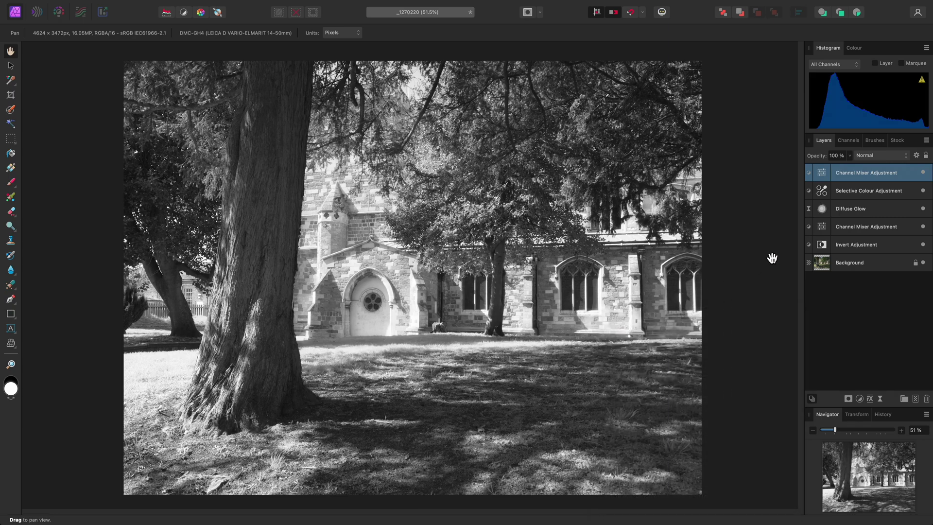
pyautogui.doubleClick(822, 231)
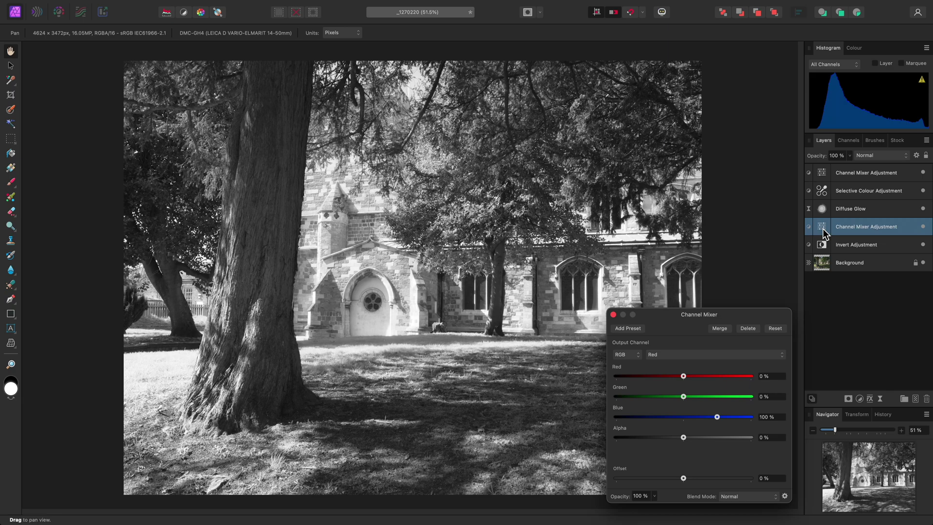
pyautogui.click(692, 352)
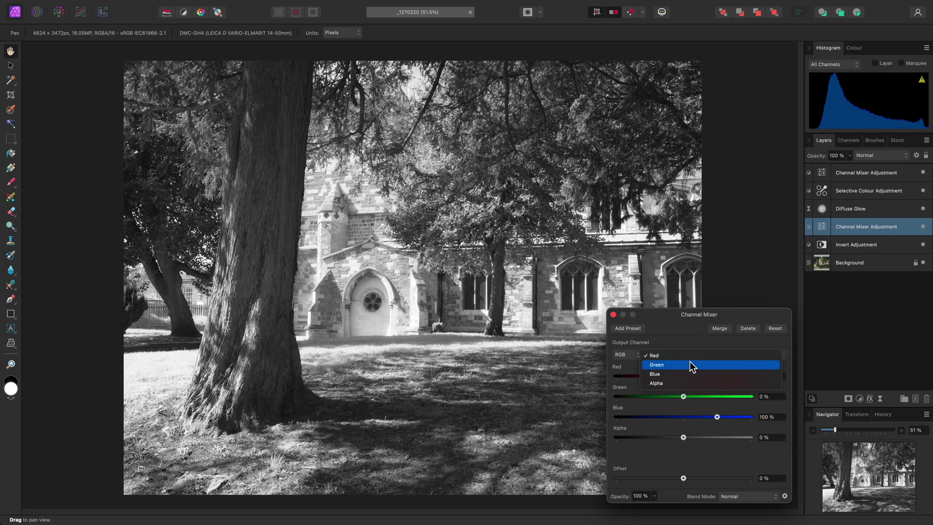
pyautogui.click(692, 364)
pyautogui.click(767, 376)
pyautogui.write('0')
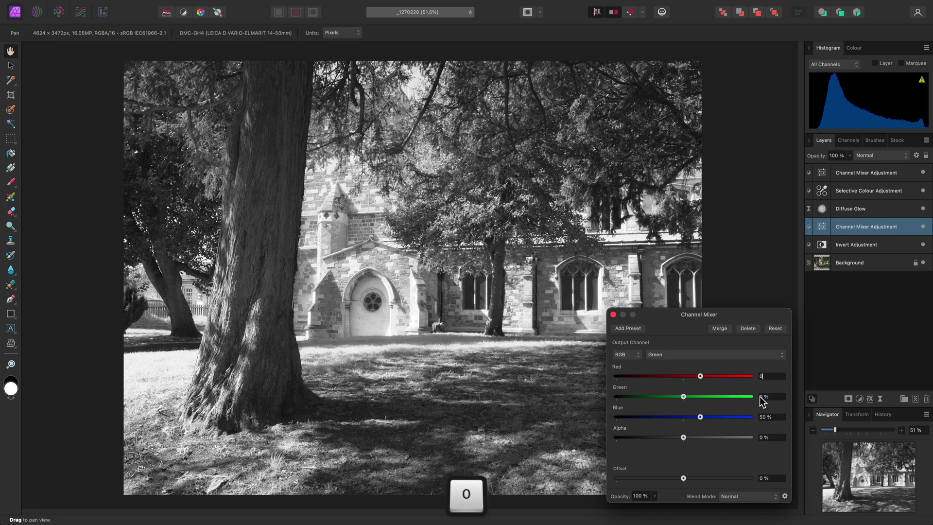
pyautogui.click(766, 416)
pyautogui.write('0')
pyautogui.click(764, 397)
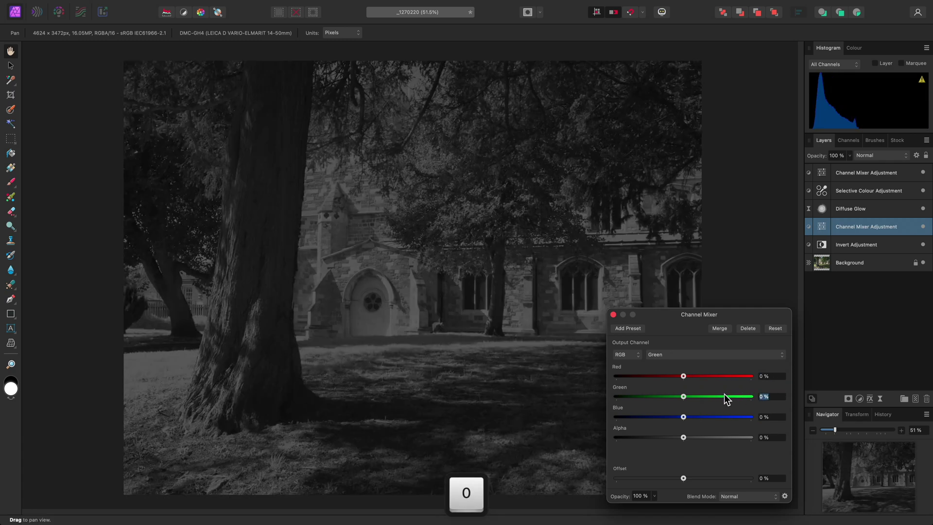
pyautogui.write('100')
pyautogui.press('Return')
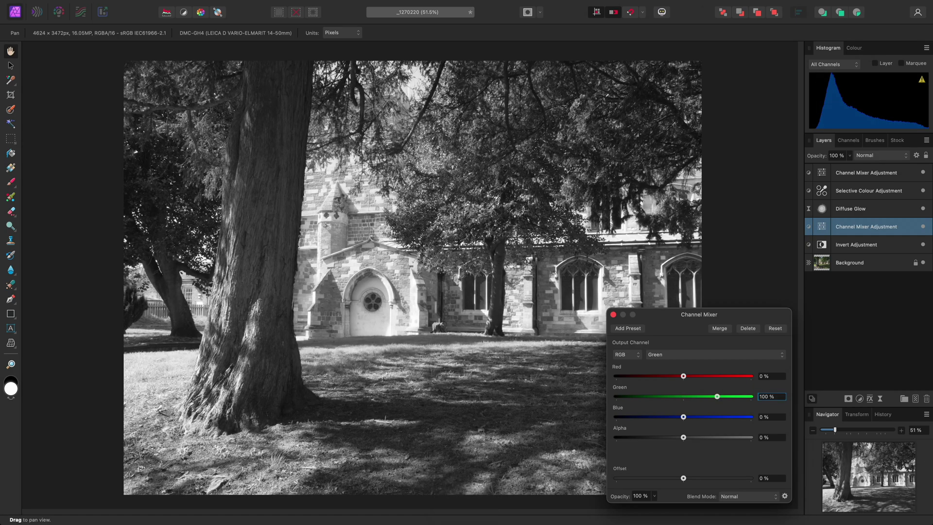
pyautogui.click(613, 314)
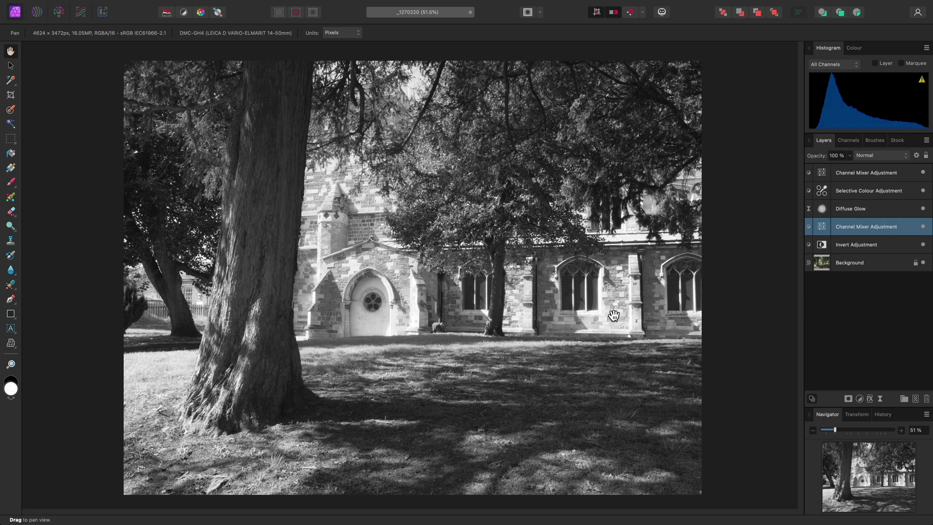
# Step: Turn off visibility of the top grayscale Channel Mixer layer to restore the pink infrared colours
pyautogui.click(923, 173)
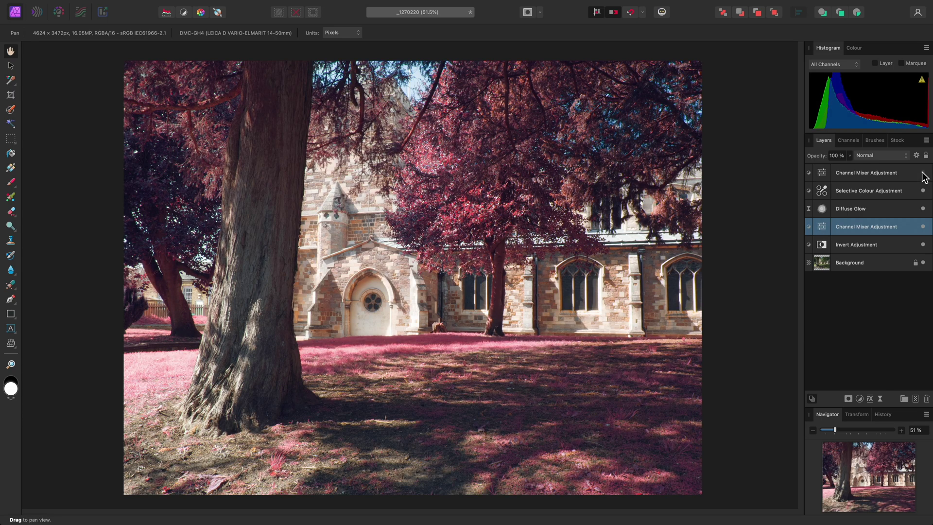